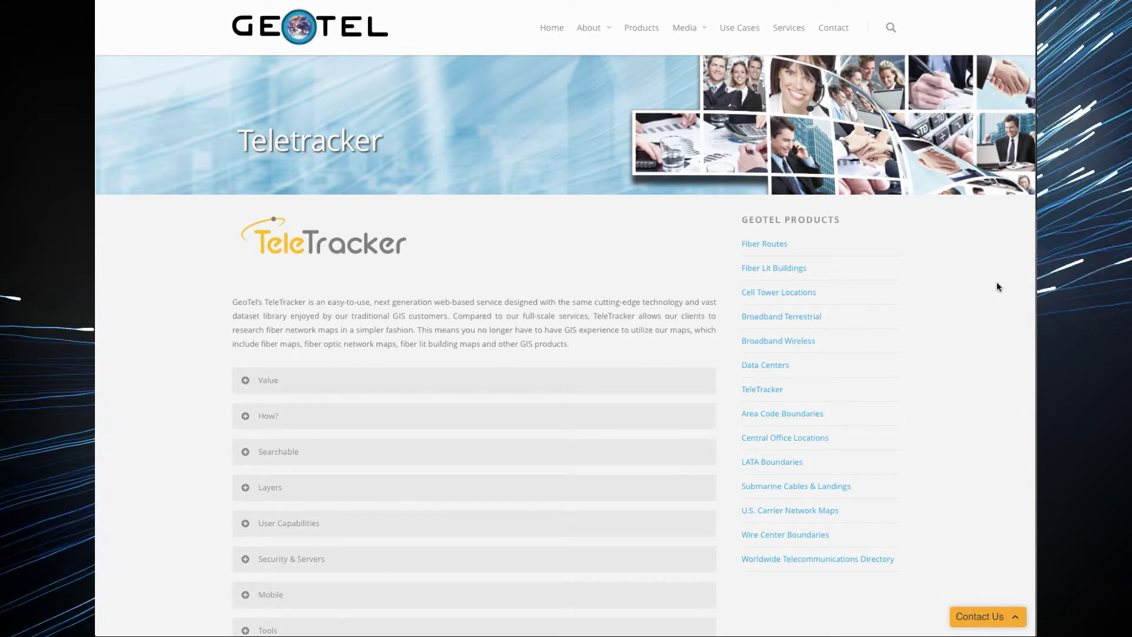
- Zoom the 3-D view down toward street level beside the ZAYO building
scroll(998, 285, down, 3)
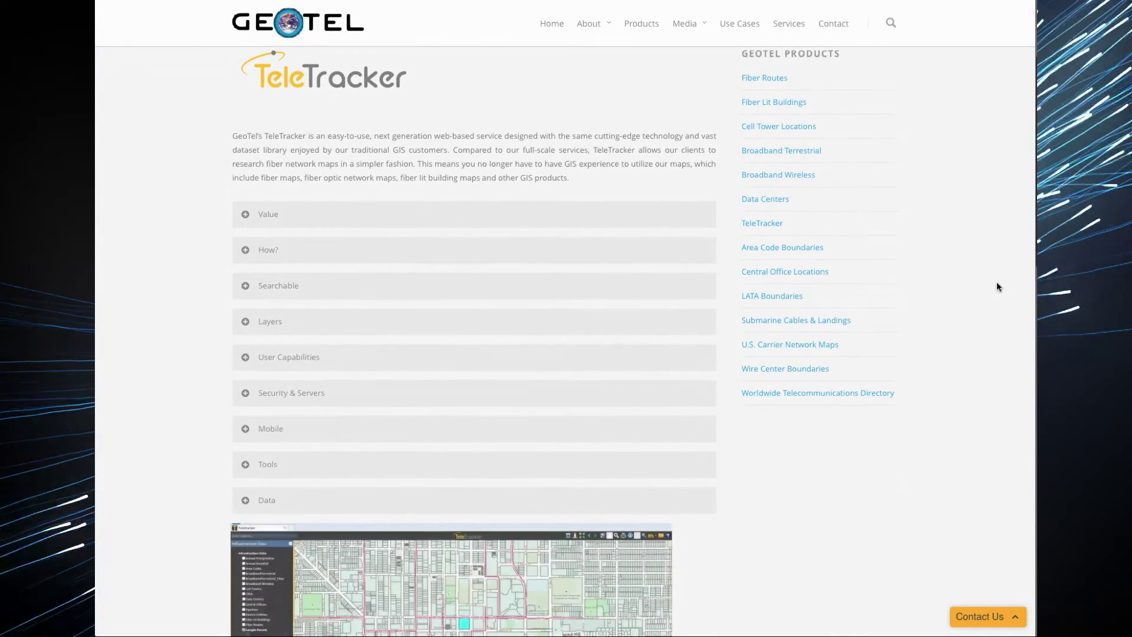
scroll(997, 287, down, 2)
scroll(997, 287, down, 1)
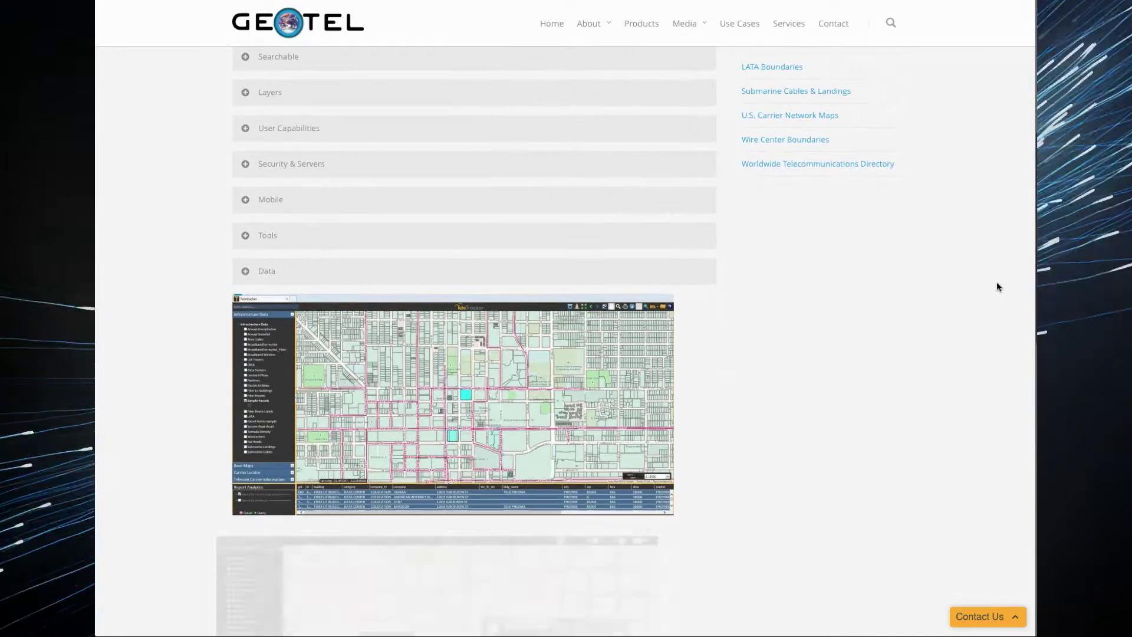
scroll(997, 287, down, 4)
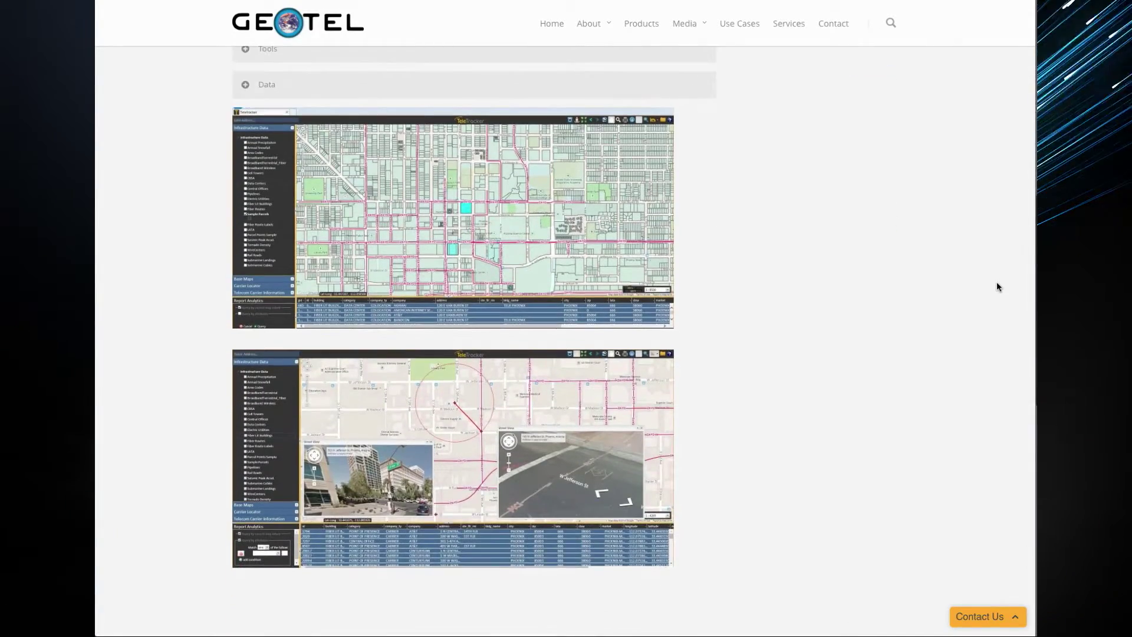
scroll(997, 287, down, 4)
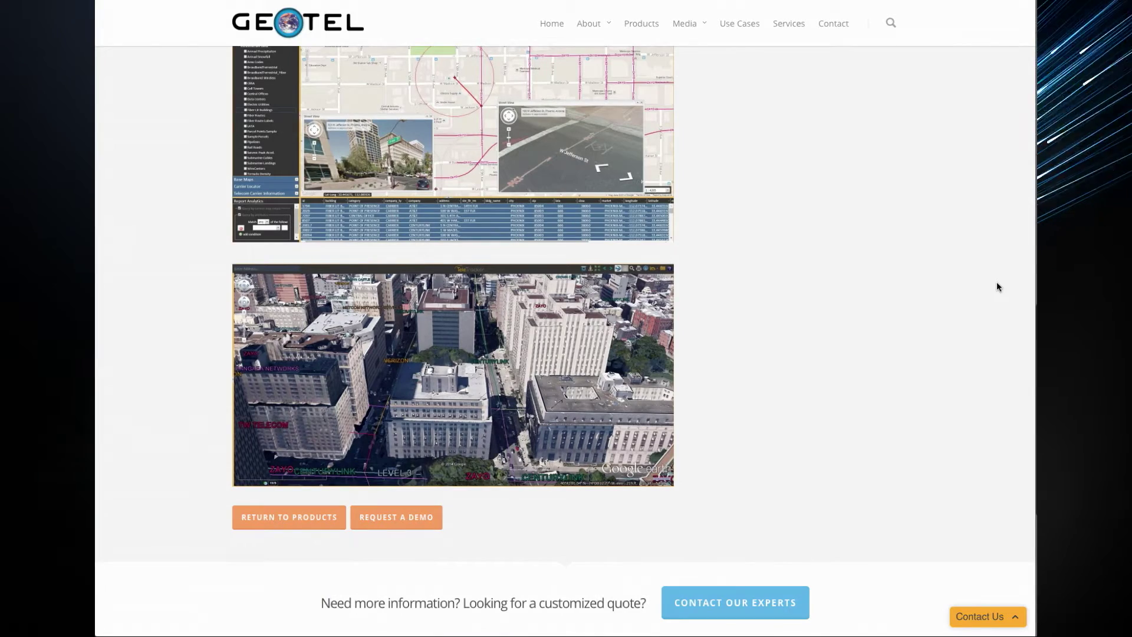
scroll(997, 286, up, 3)
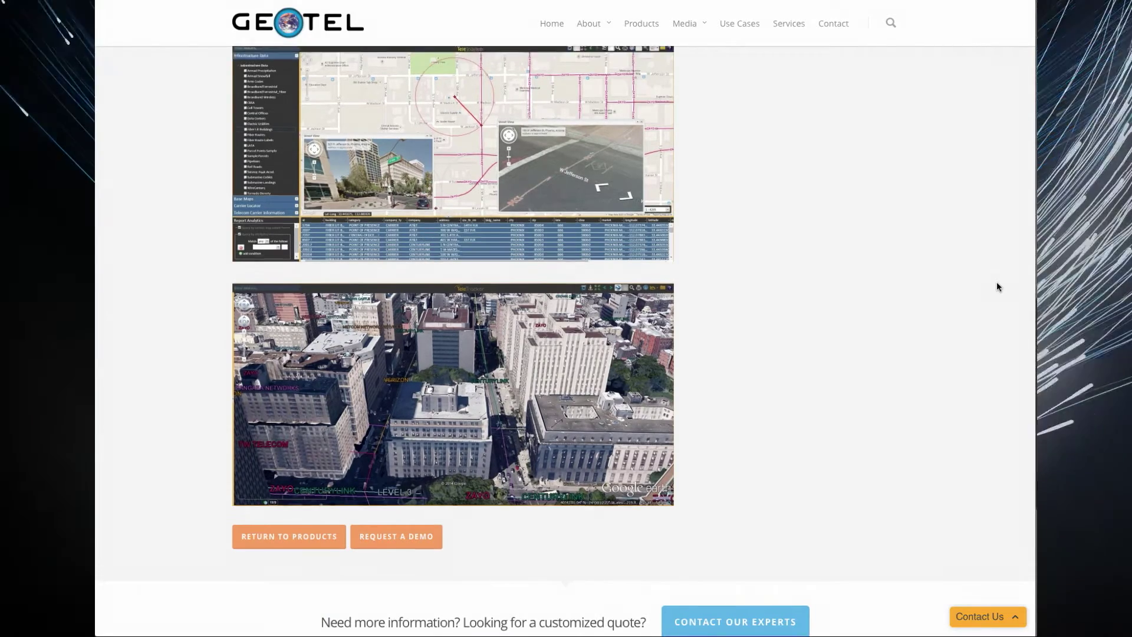
scroll(997, 288, up, 1)
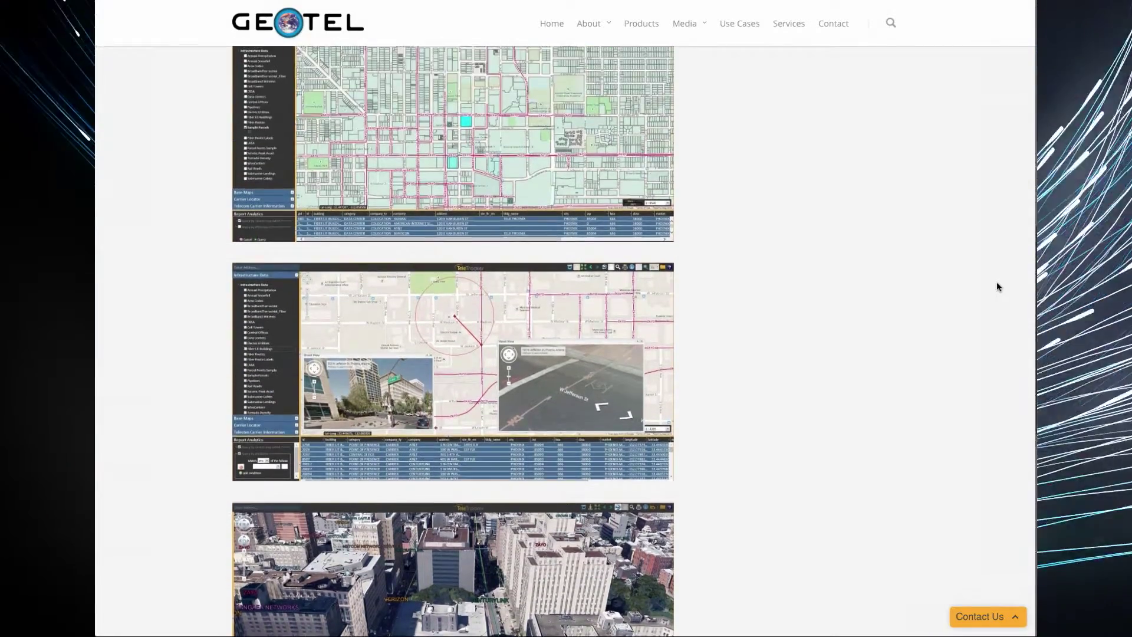
scroll(996, 286, up, 2)
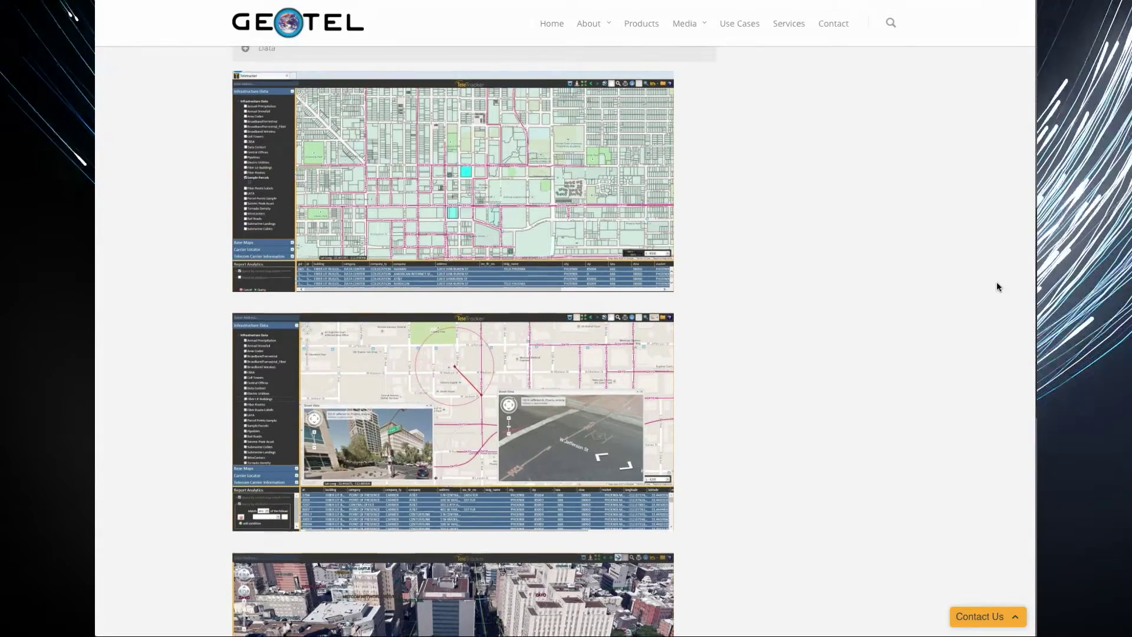
scroll(996, 288, up, 3)
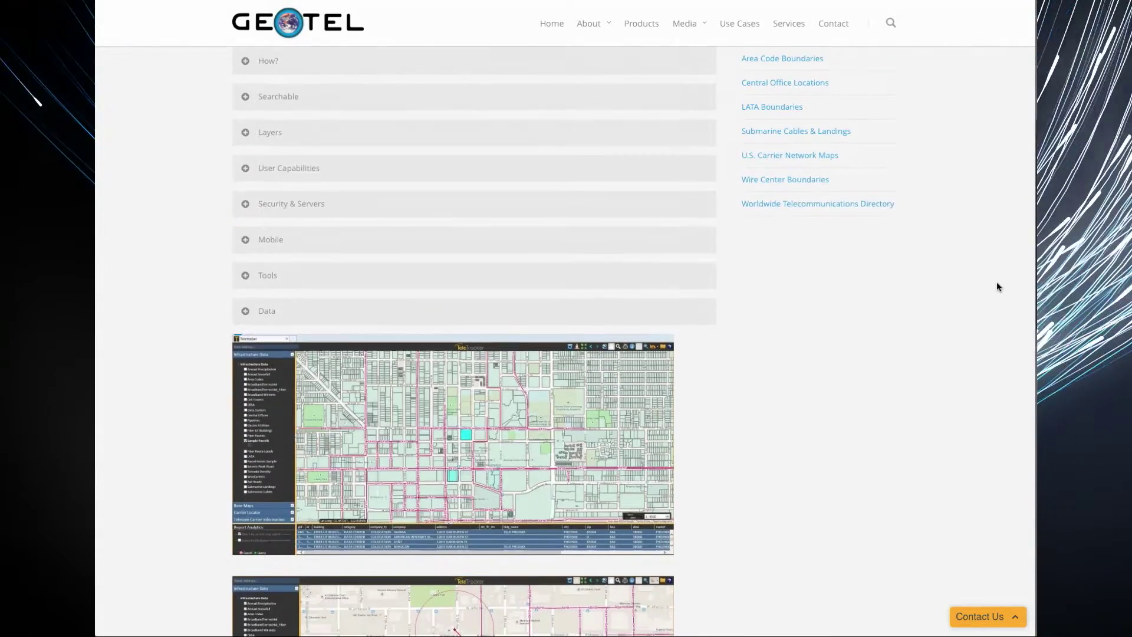
scroll(997, 286, up, 3)
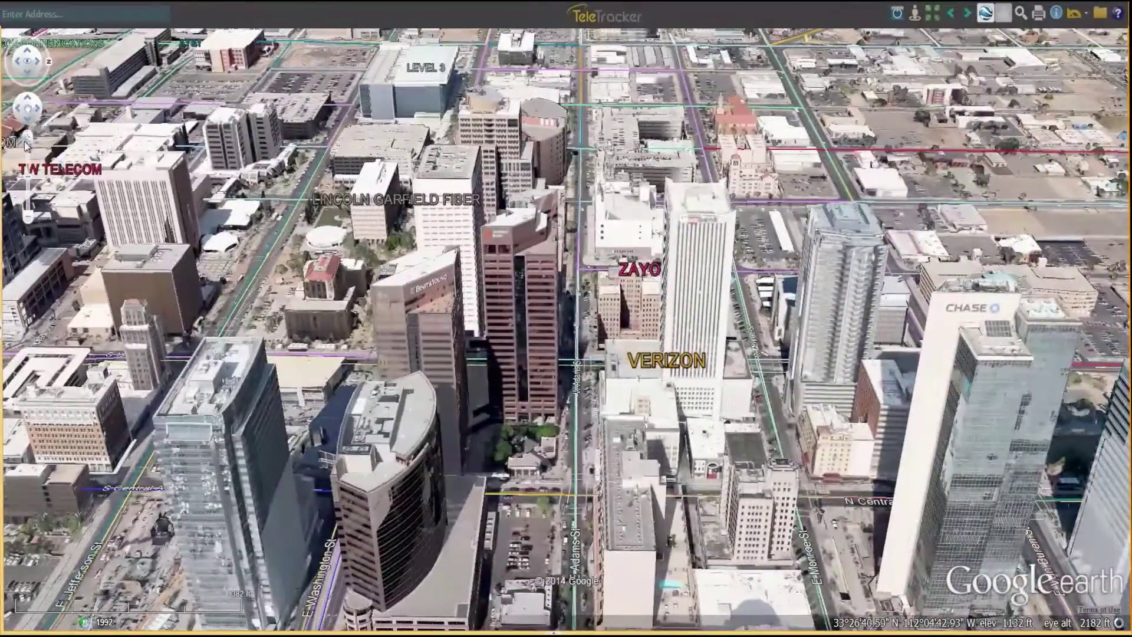
click(26, 142)
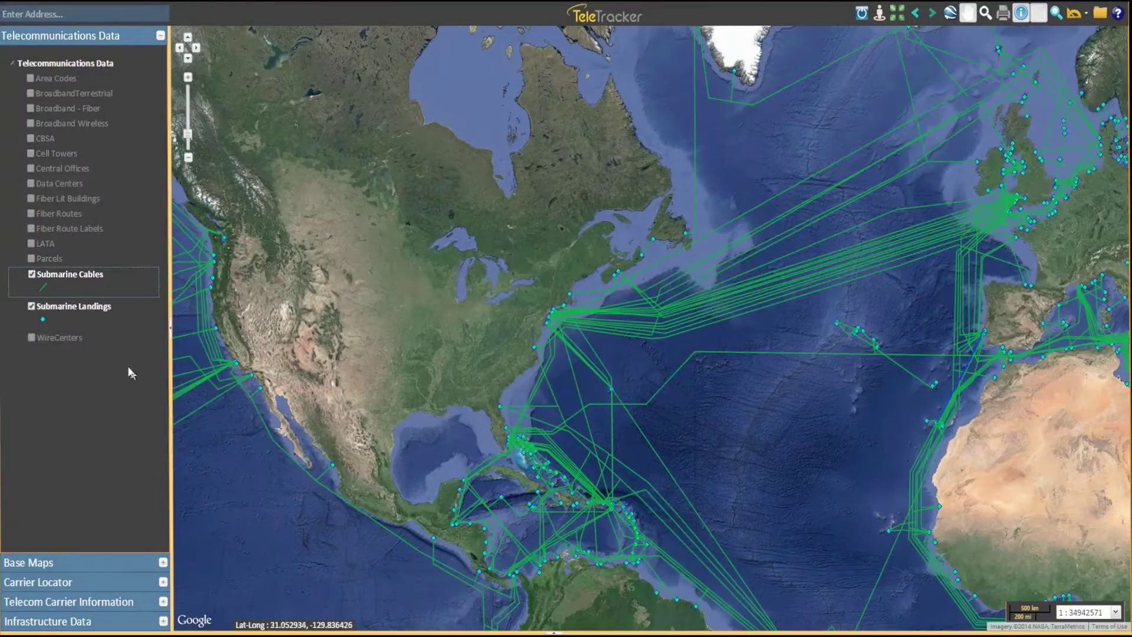
- Hide the submarine cables, switch the base map to Google Streets, and box-zoom onto Phoenix
click(32, 275)
click(36, 563)
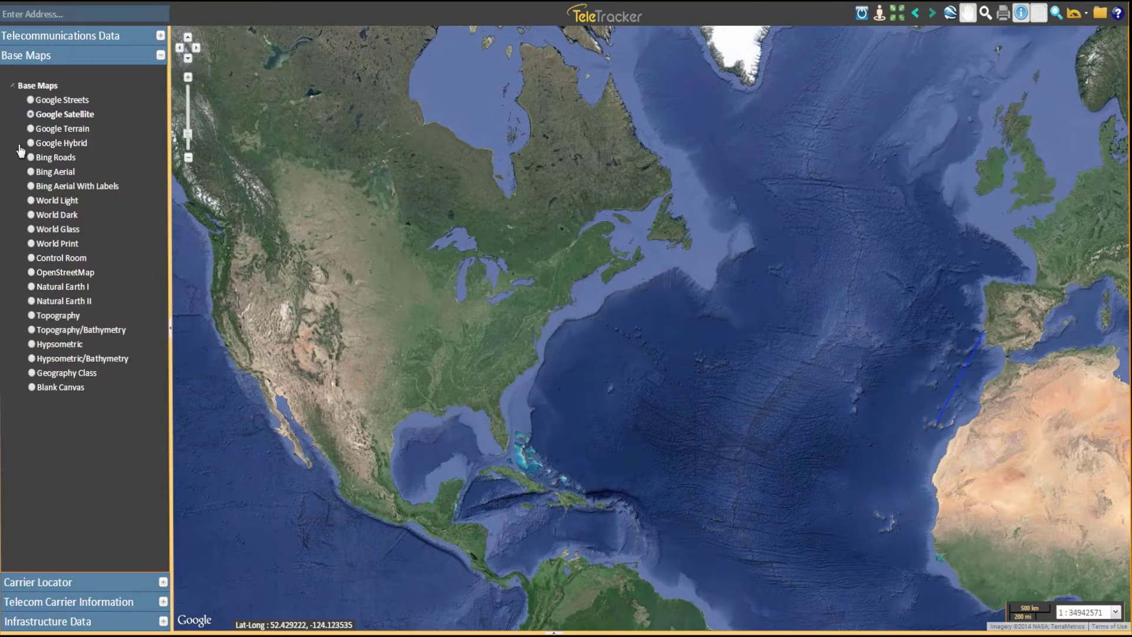
click(31, 99)
click(47, 36)
drag(280, 368, 303, 390)
drag(561, 223, 700, 366)
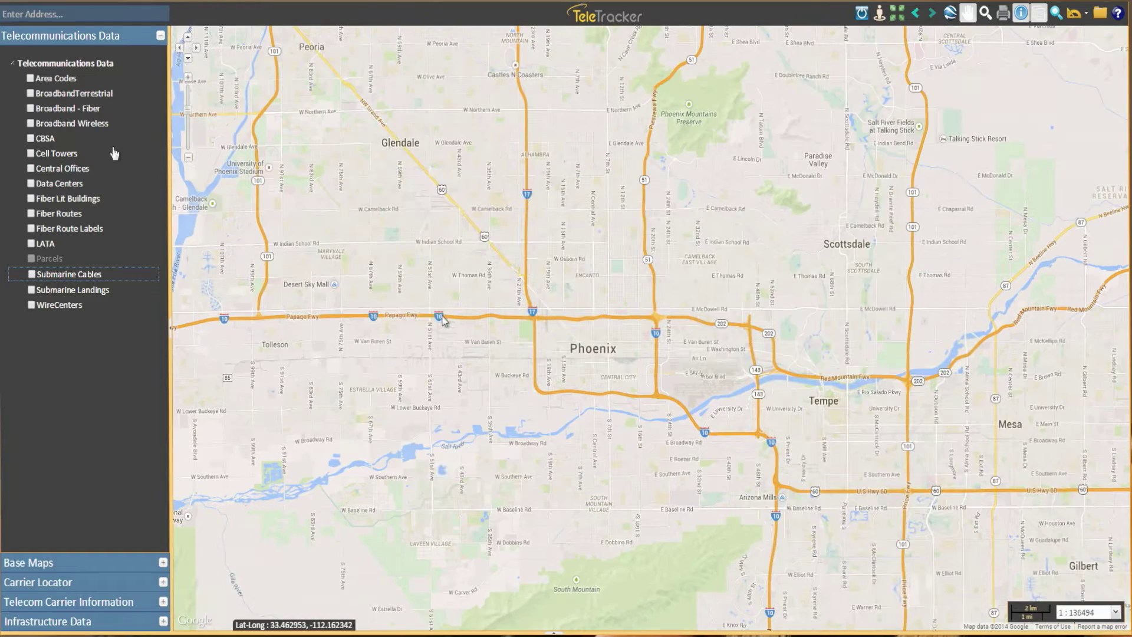
- Zoom in and pan the map over downtown Phoenix
click(31, 229)
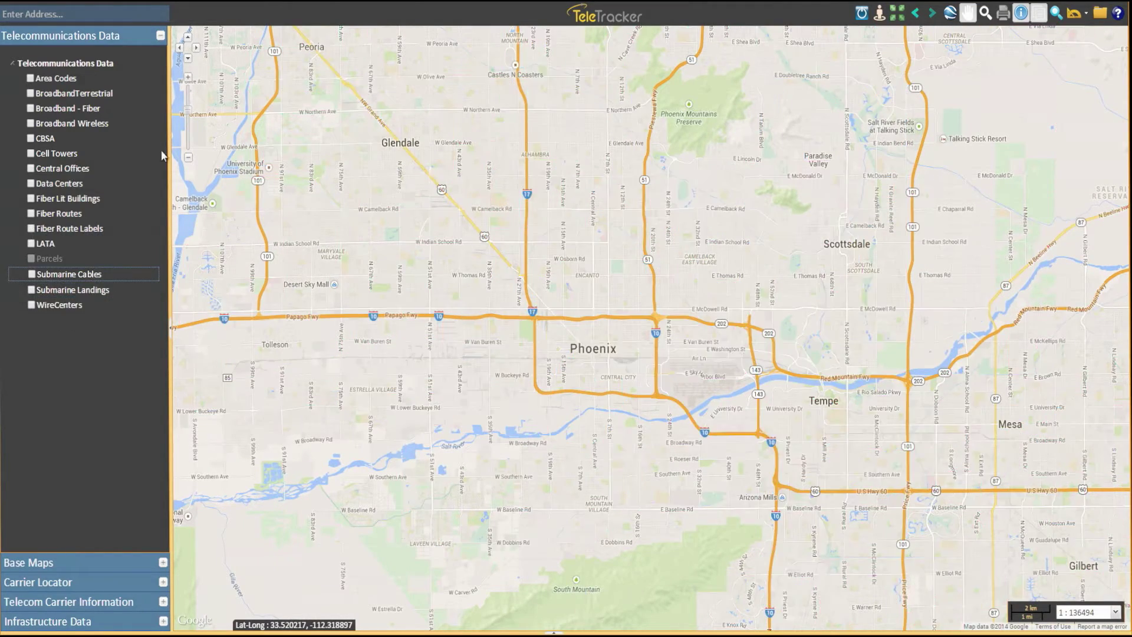
click(187, 76)
click(188, 77)
drag(479, 383, 622, 344)
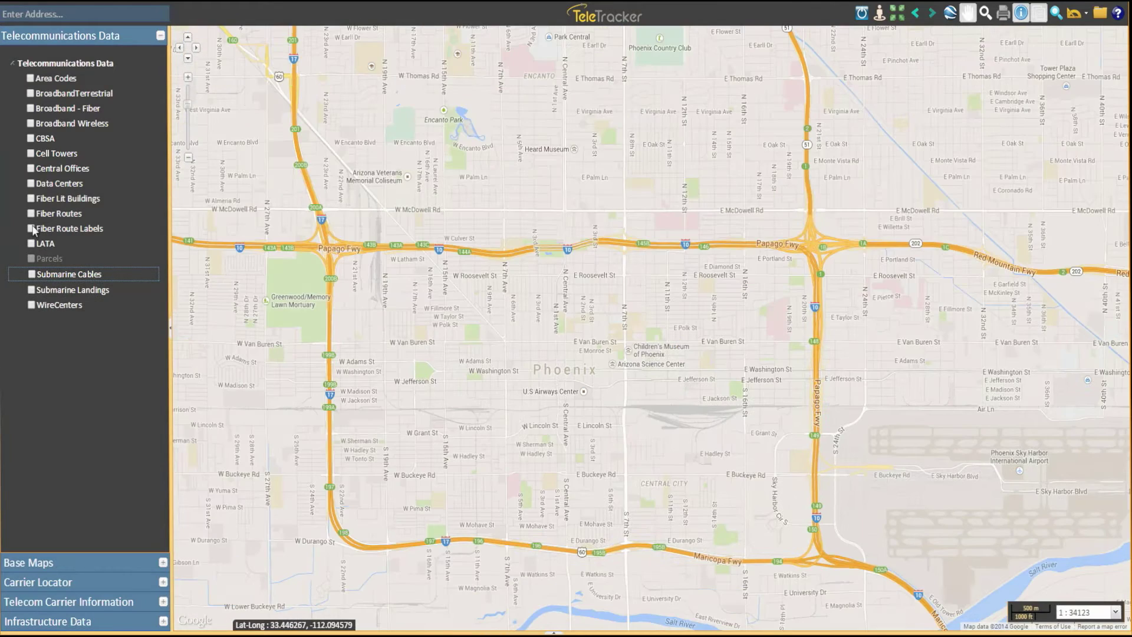
- Load carriers and preview the ZAYO, TW TELECOM and CENTURYLINK routes, then return to Telecommunications Data
click(32, 229)
click(31, 229)
click(48, 590)
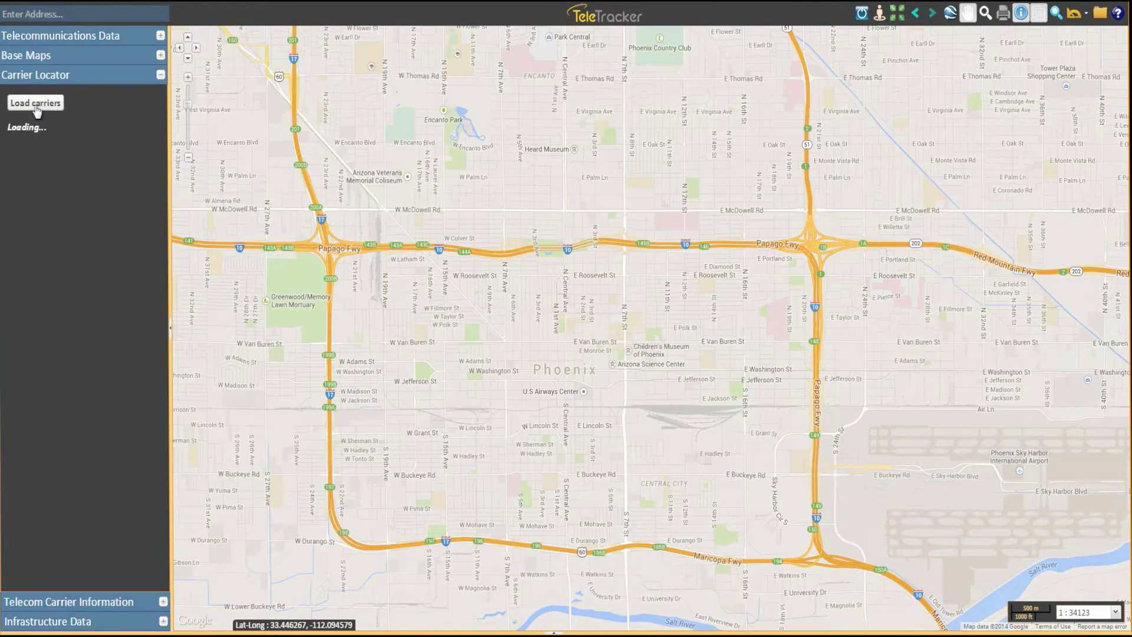
click(13, 424)
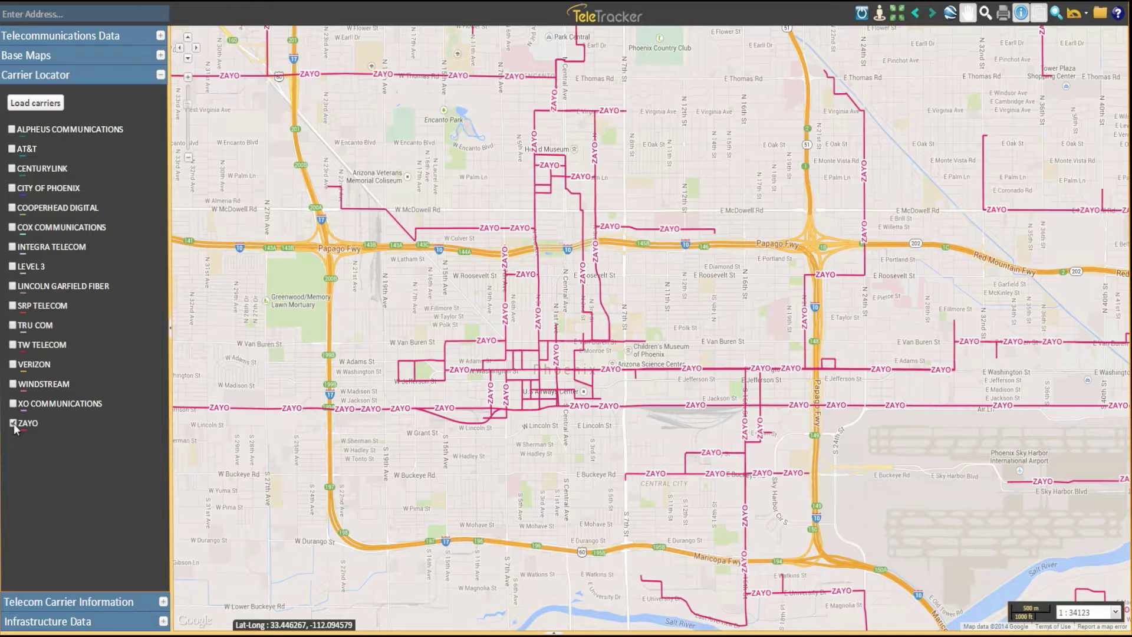
click(13, 424)
click(13, 345)
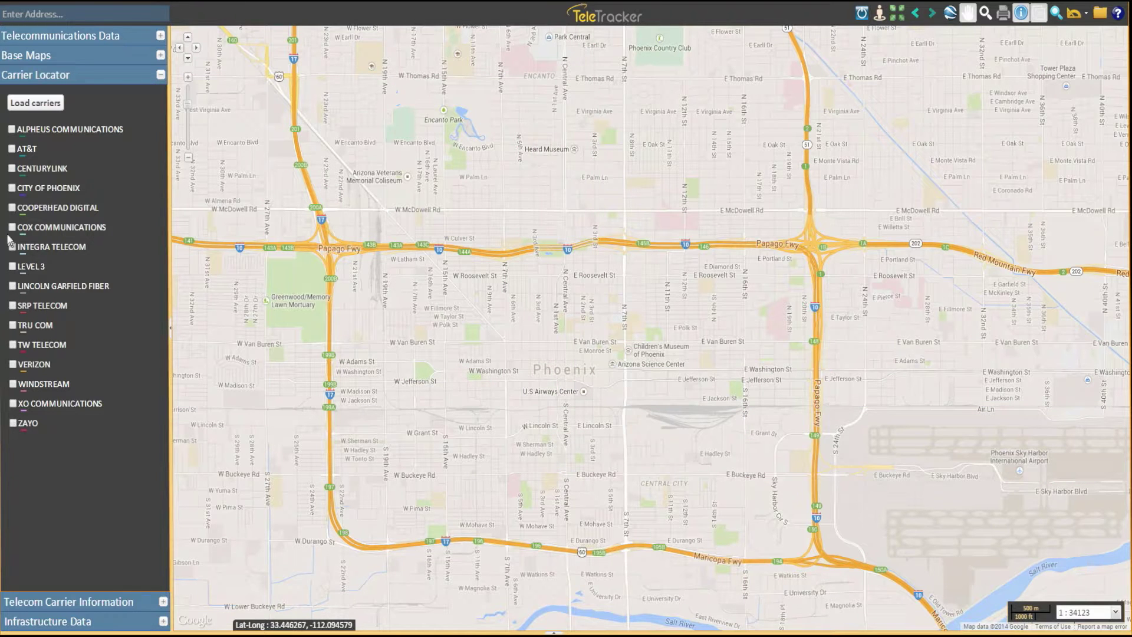
click(11, 169)
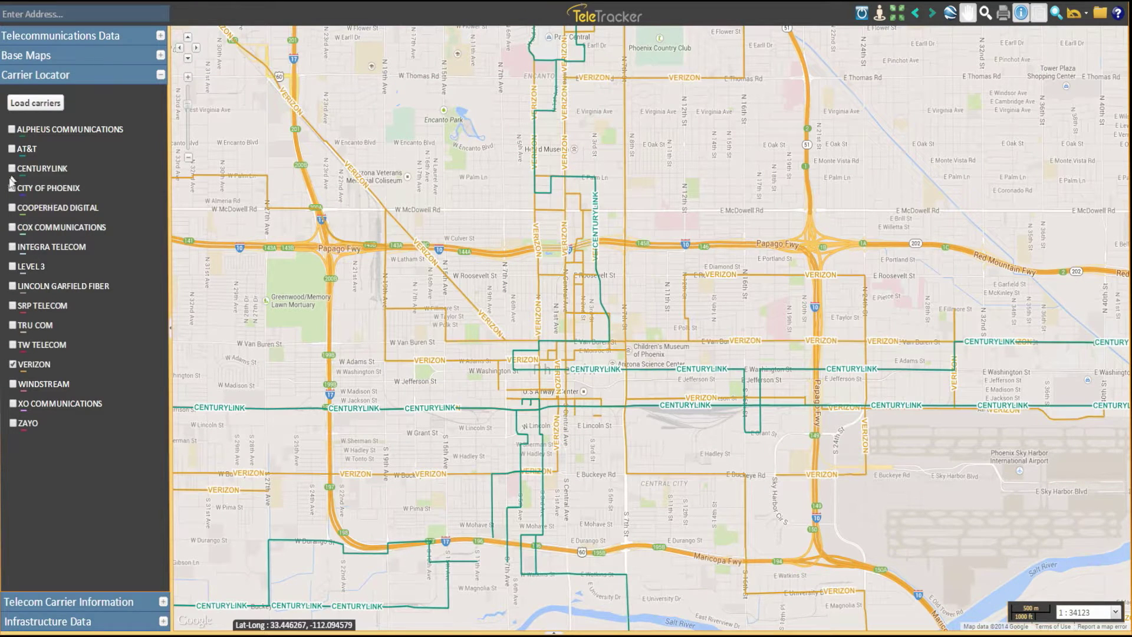
click(36, 39)
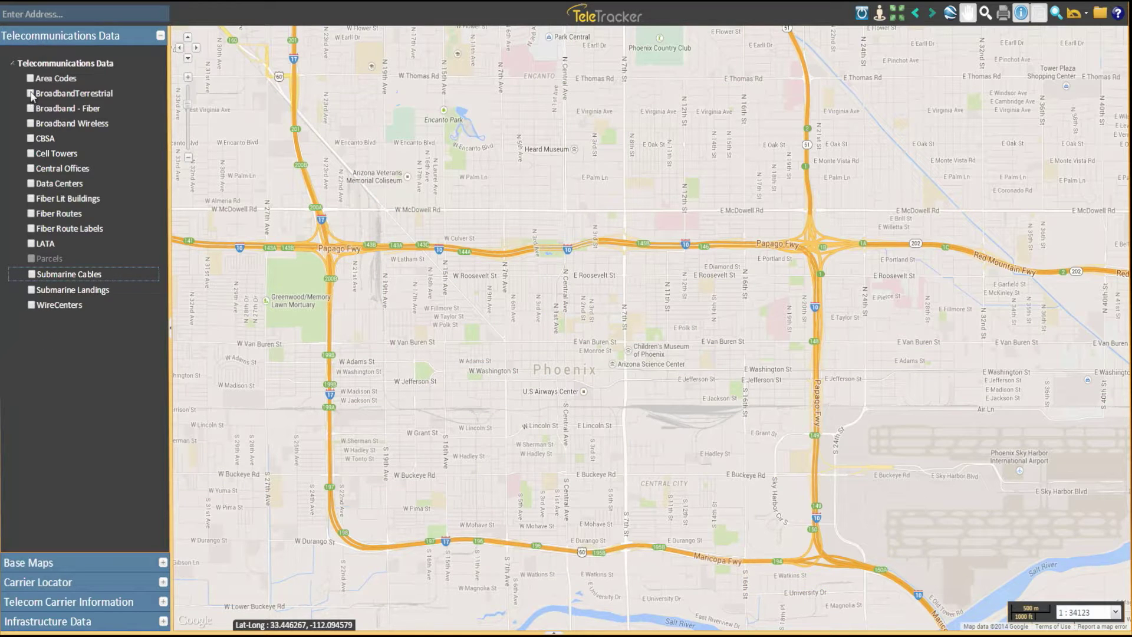
- Preview the Fiber Routes layer, then zoom in and center on the downtown core
click(30, 109)
click(30, 108)
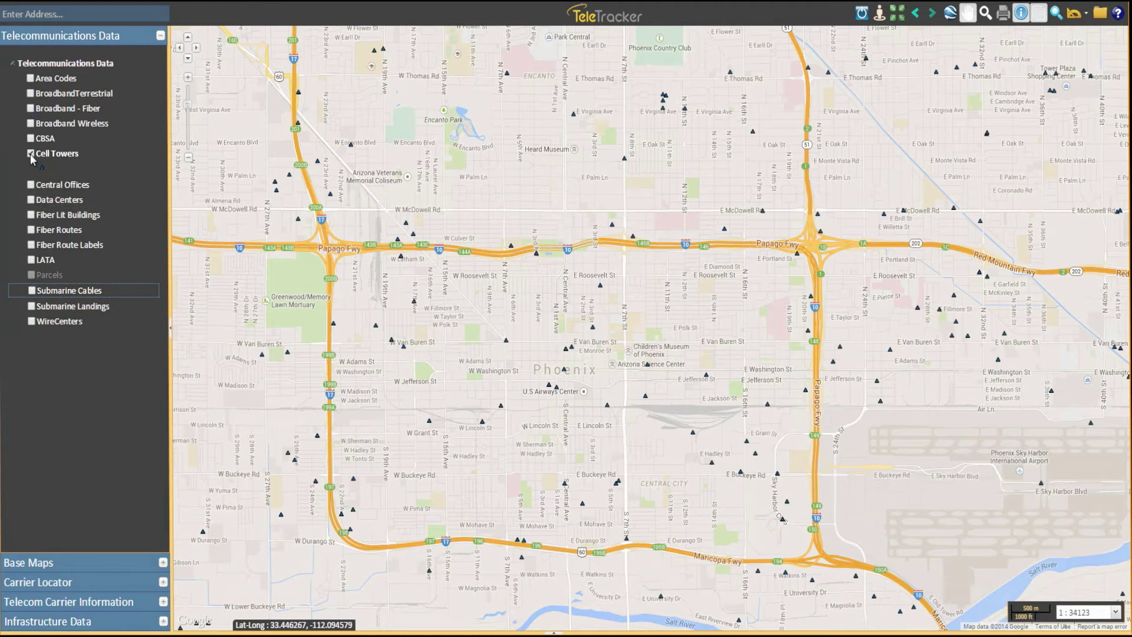
click(30, 214)
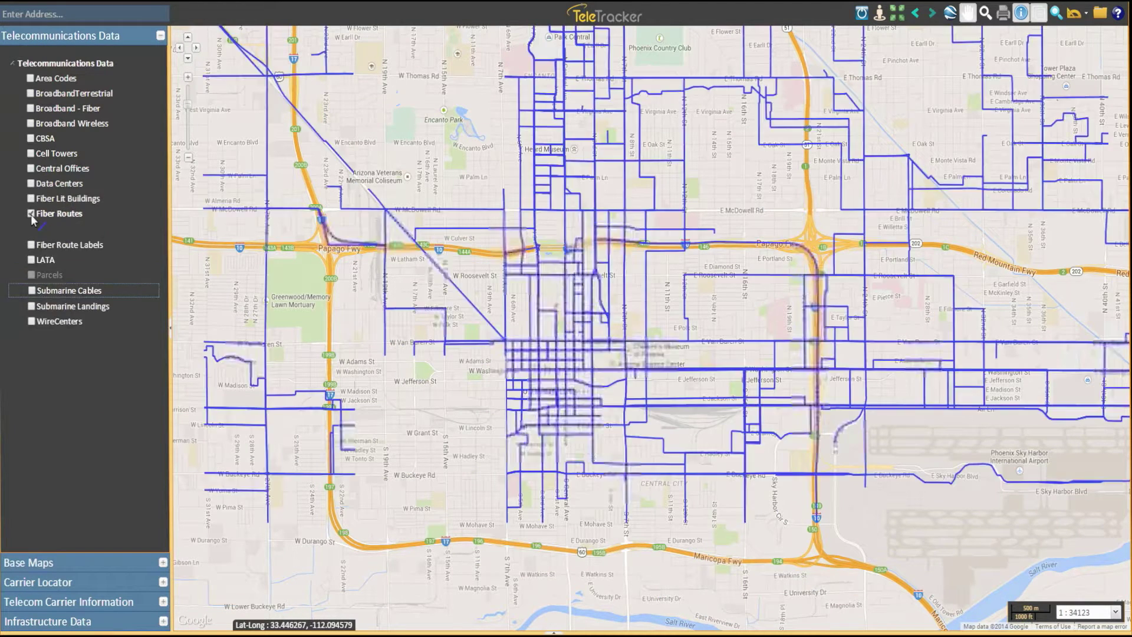
click(31, 214)
click(188, 77)
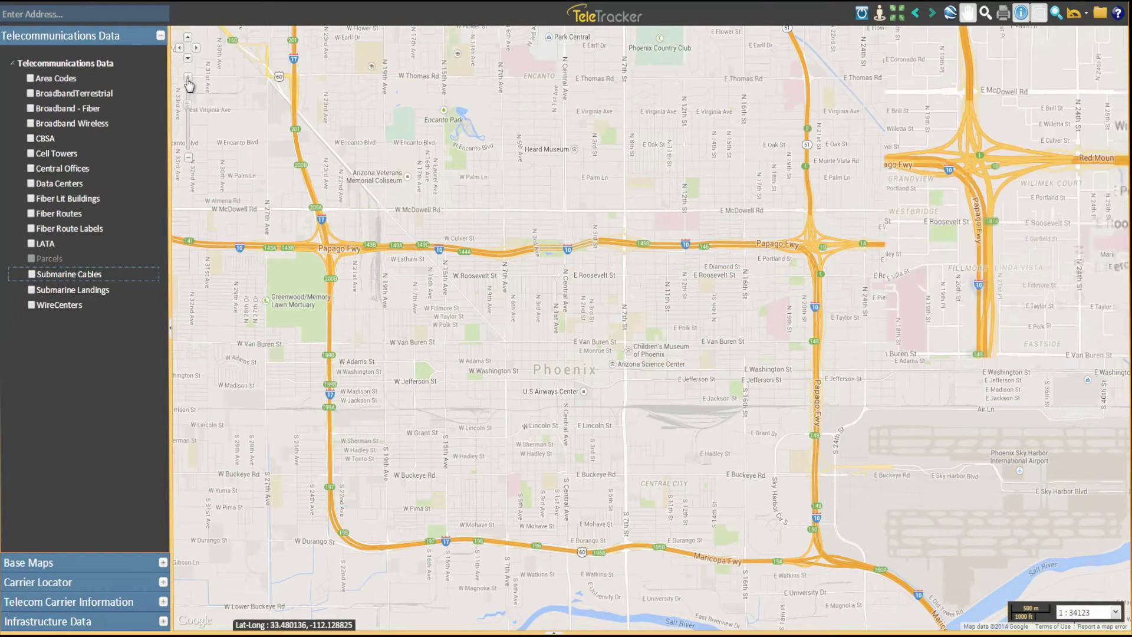
click(187, 77)
drag(286, 321, 402, 354)
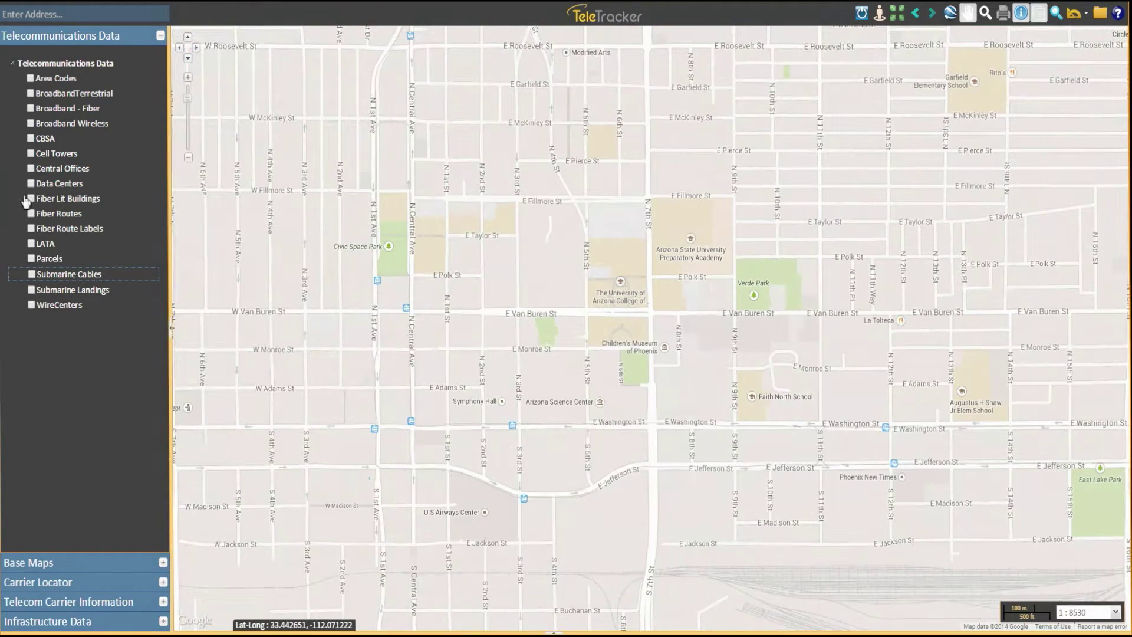
- Show Central Offices, briefly check Data Centers and Fiber Lit Buildings, then hide those two
click(31, 168)
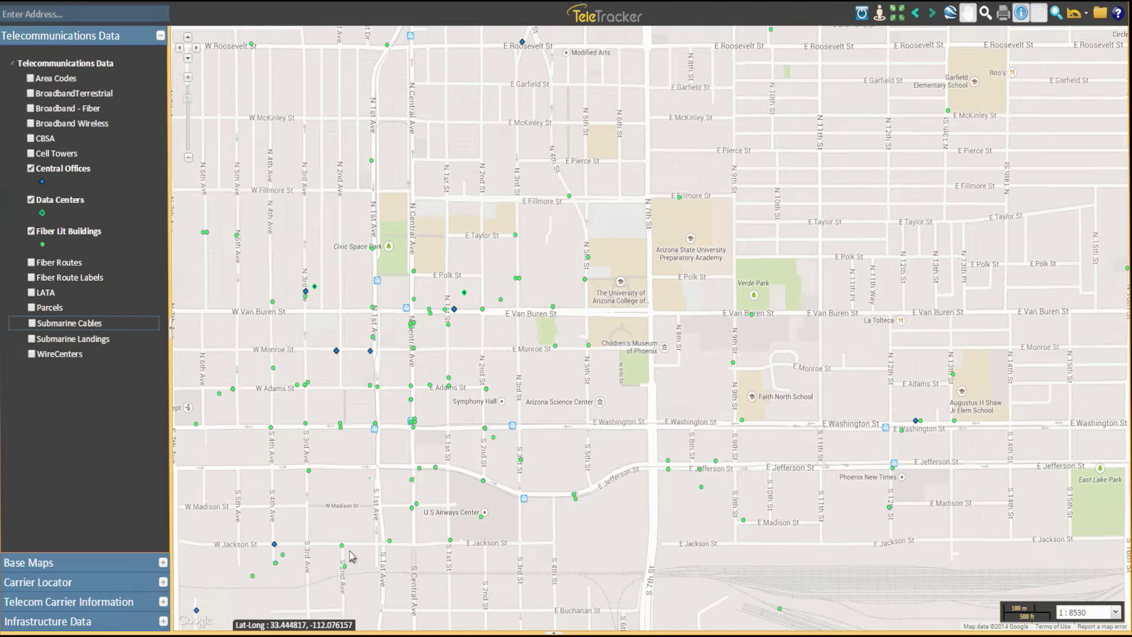
click(63, 205)
drag(450, 488, 466, 114)
click(551, 408)
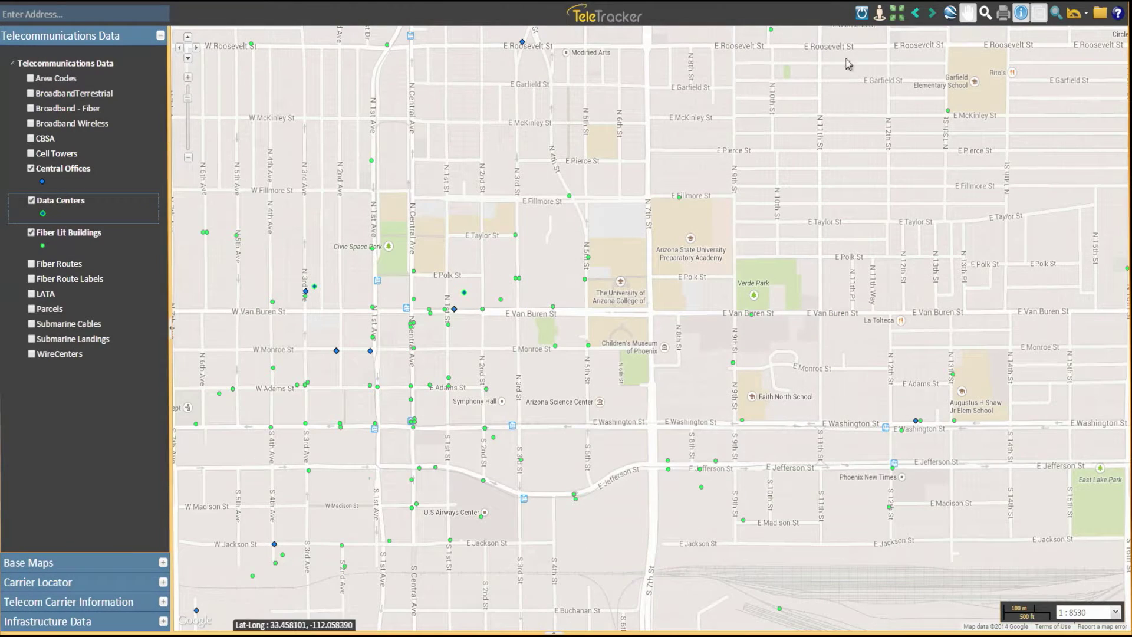
click(585, 283)
click(32, 279)
click(31, 280)
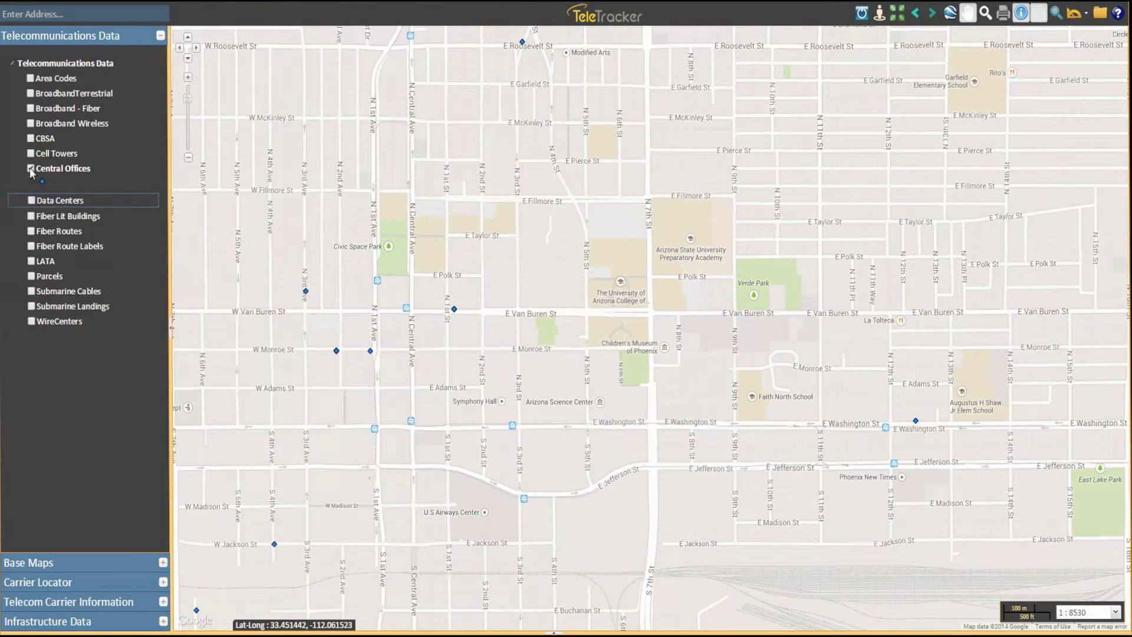